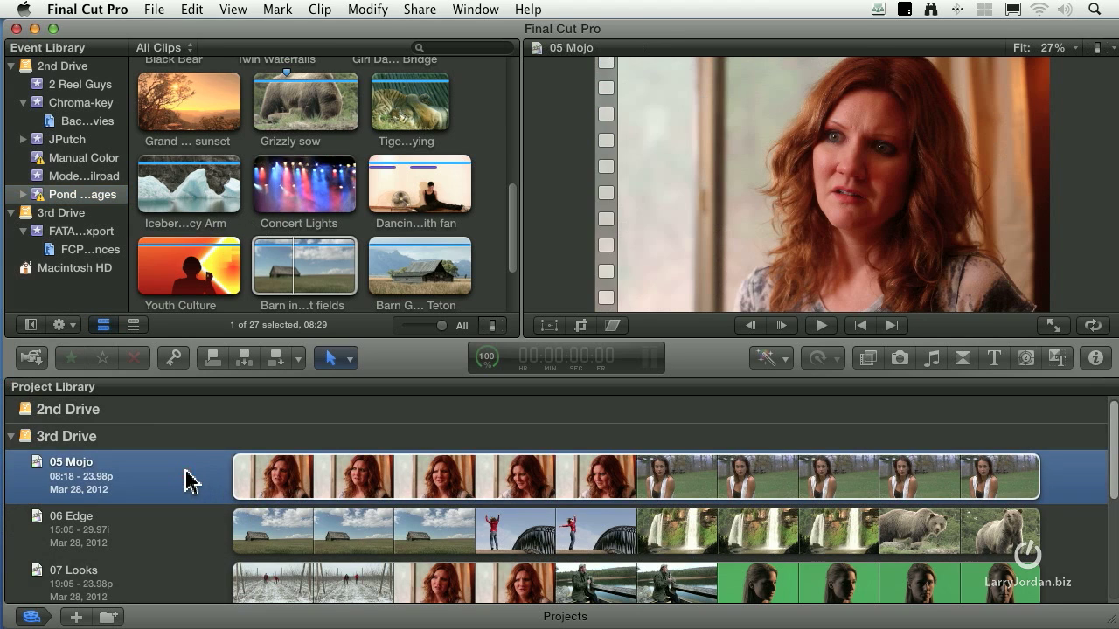
Step: Open the 05 Mojo project, park the playhead at Marker 2, and hide the timeline index and event library
double_click(188, 480)
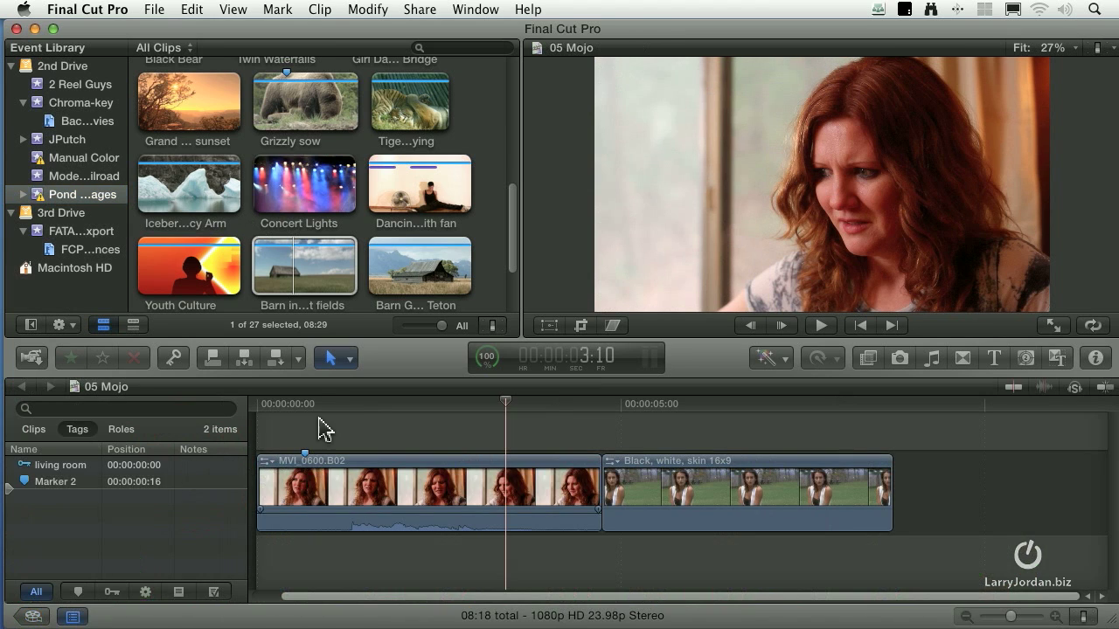
left_click(315, 404)
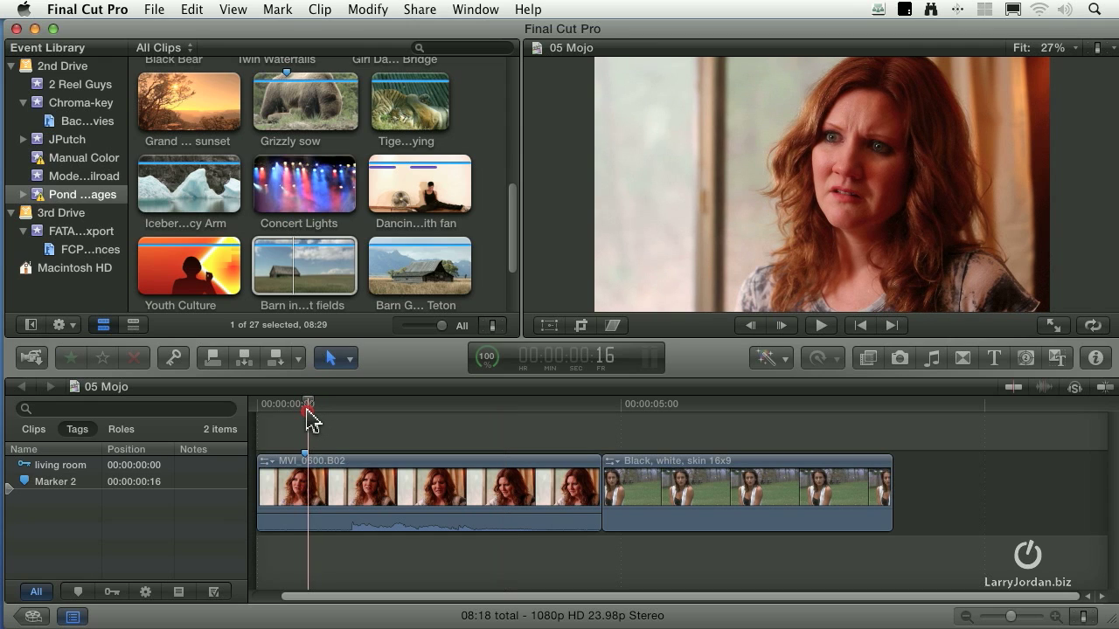
left_click_drag(307, 411, 305, 416)
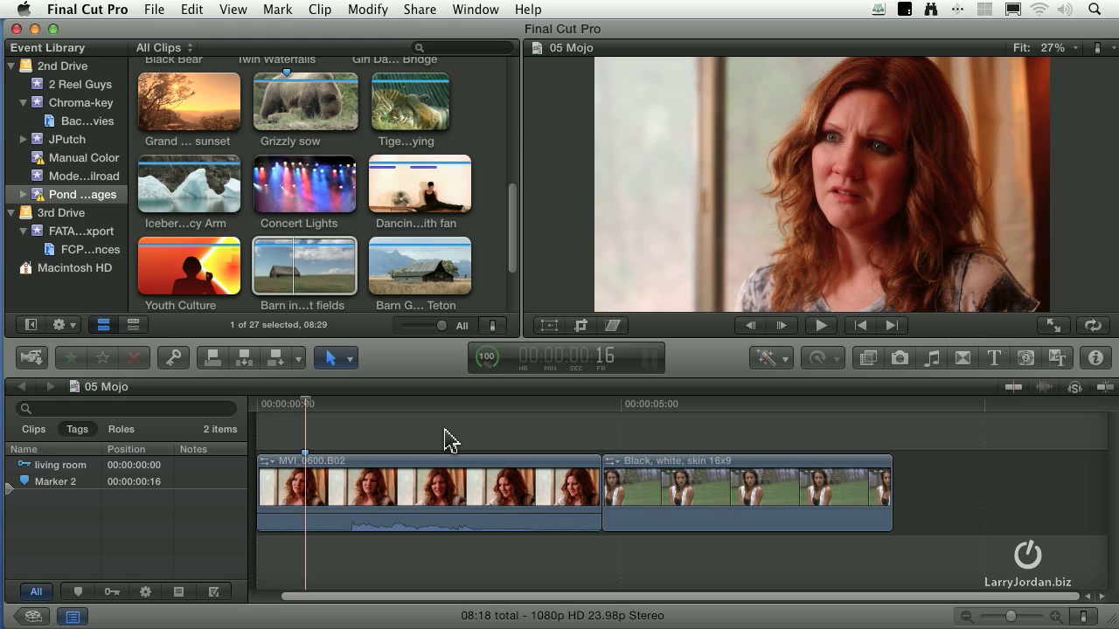
left_click(72, 617)
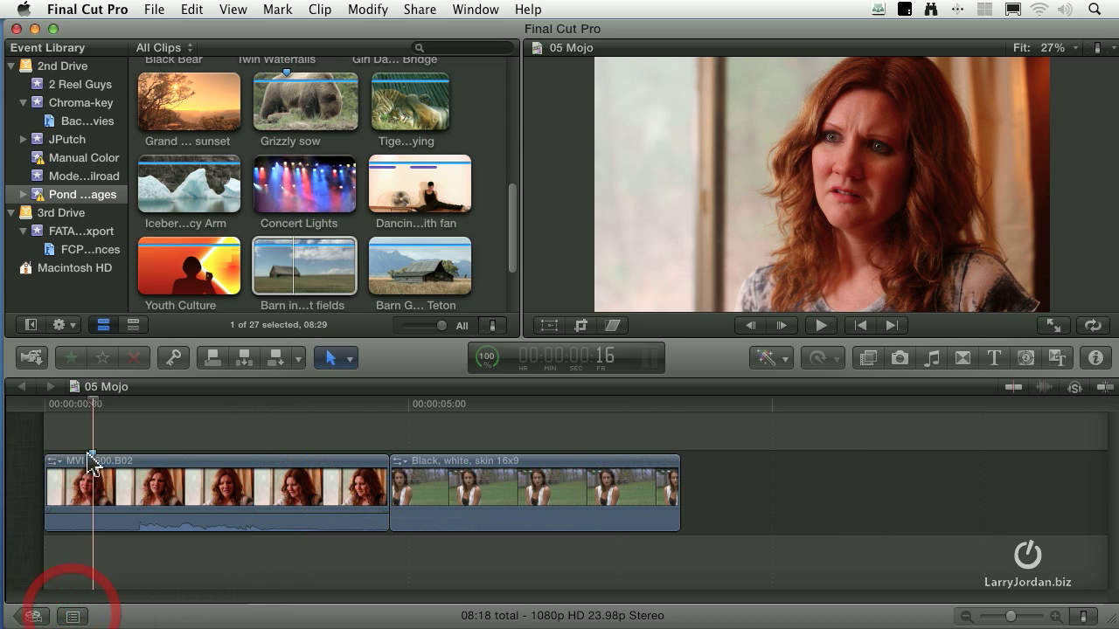
left_click(30, 324)
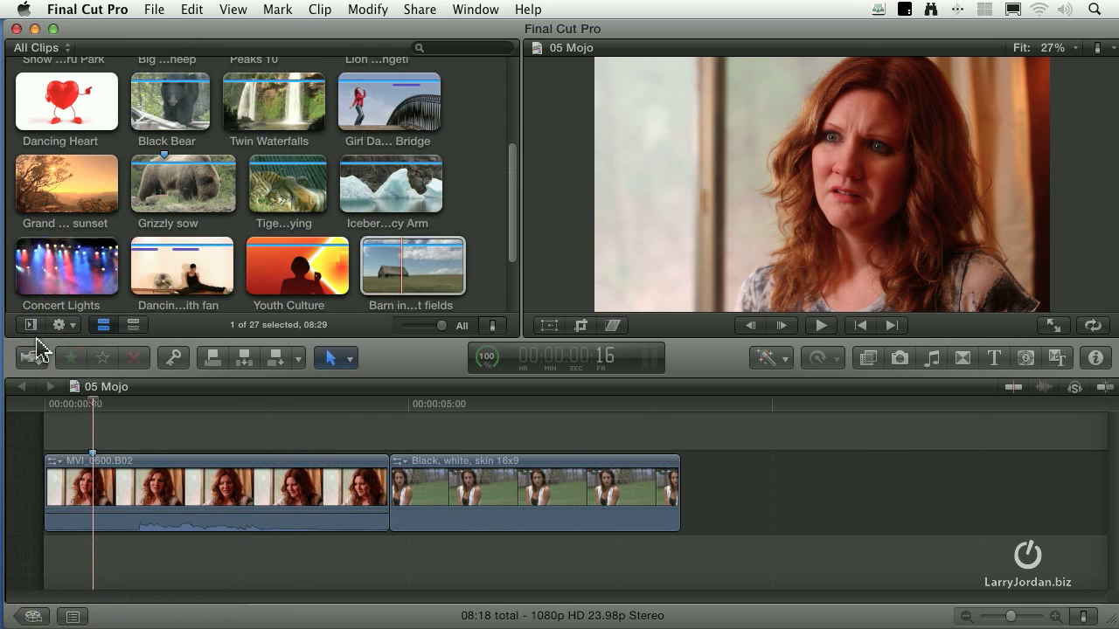
Step: List the nine Magic Bullet Mojo effects in the effects browser and select the MVI_0600.B02 clip
left_click(868, 359)
scroll(848, 476, "down", 3)
scroll(846, 479, "up", 4)
scroll(846, 476, "up", 1)
left_click(831, 500)
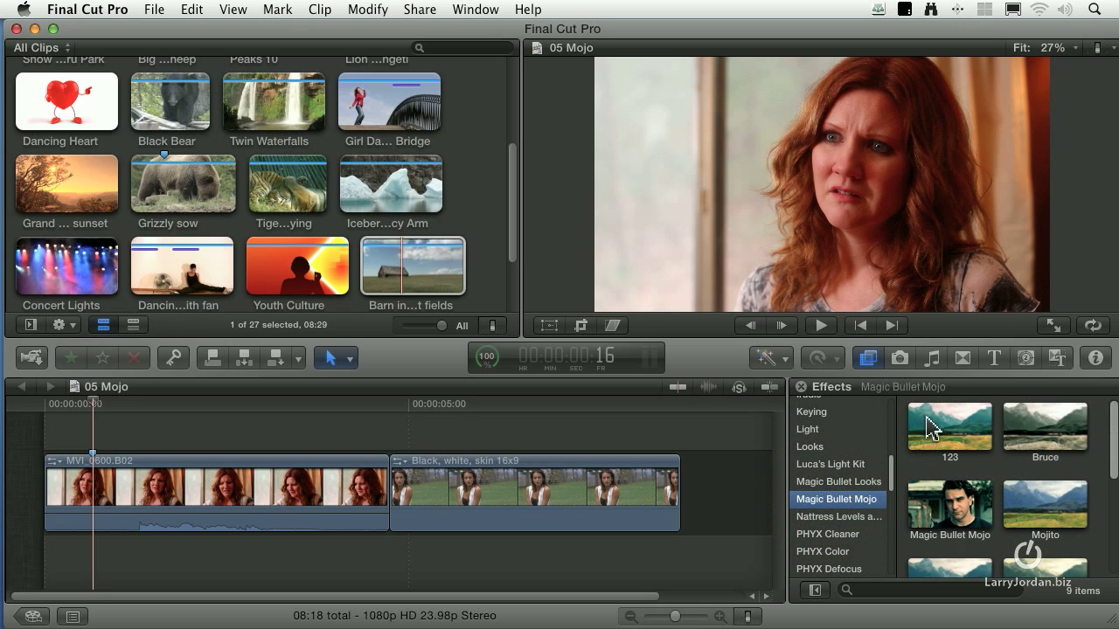
left_click(1113, 442)
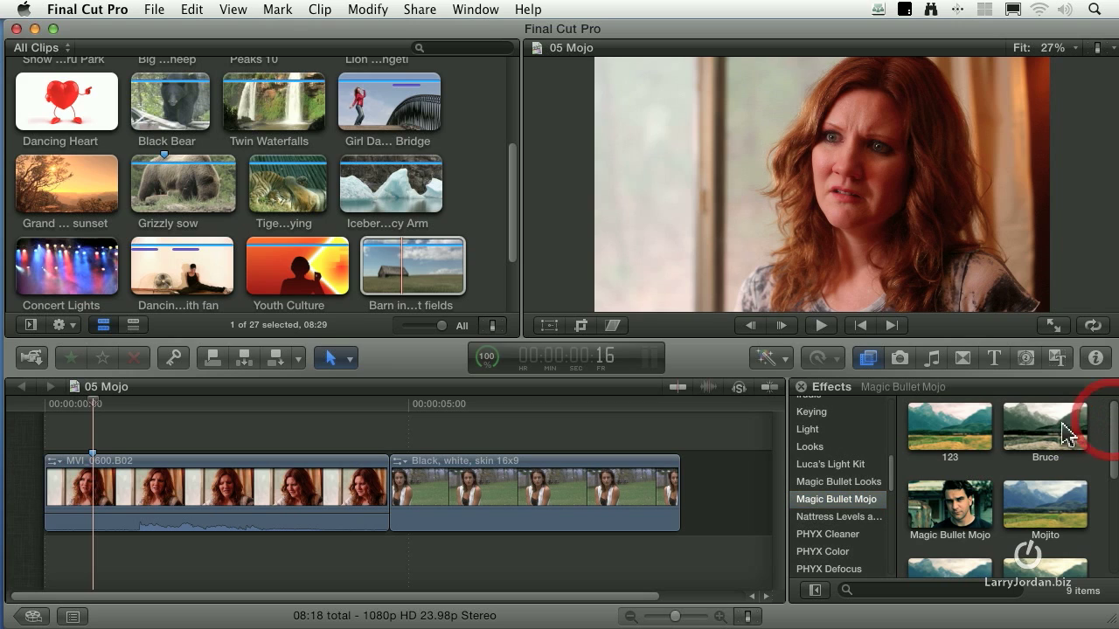
left_click(103, 505)
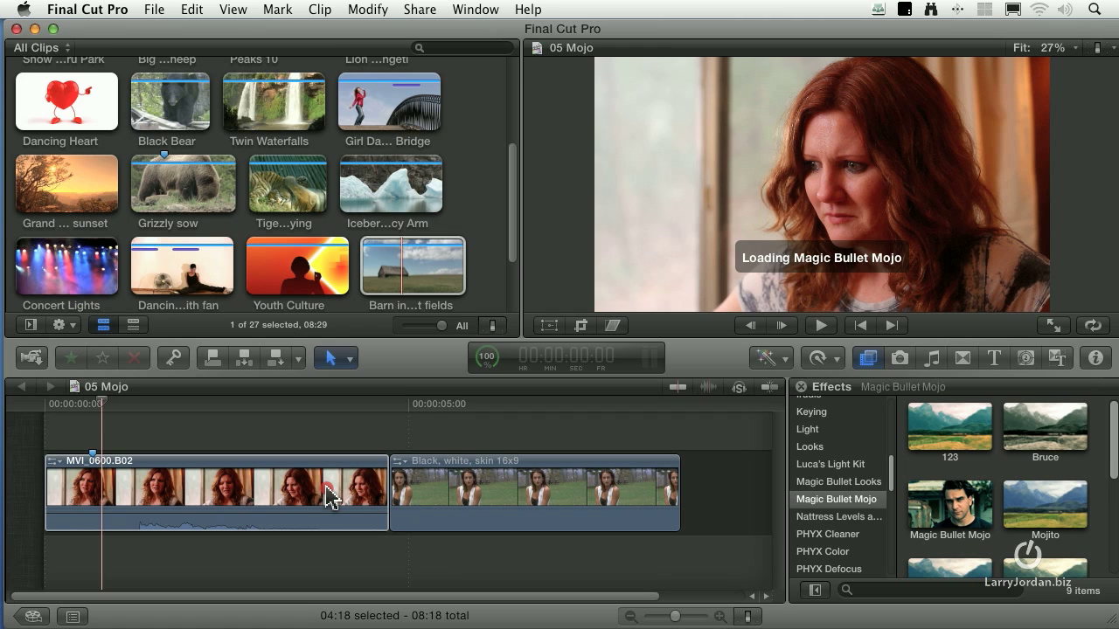
Step: Apply Magic Bullet Mojo to MVI_0600.B02 and toggle the effect off and on to compare
left_click_drag(329, 496, 1099, 363)
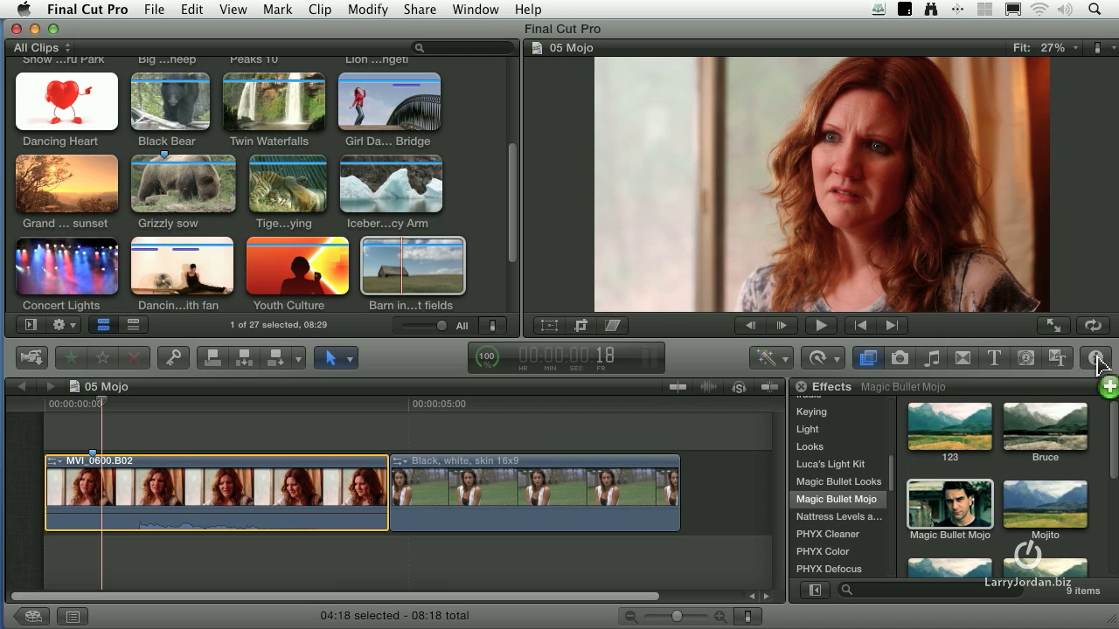
left_click_drag(1099, 363, 1098, 363)
left_click(1095, 359)
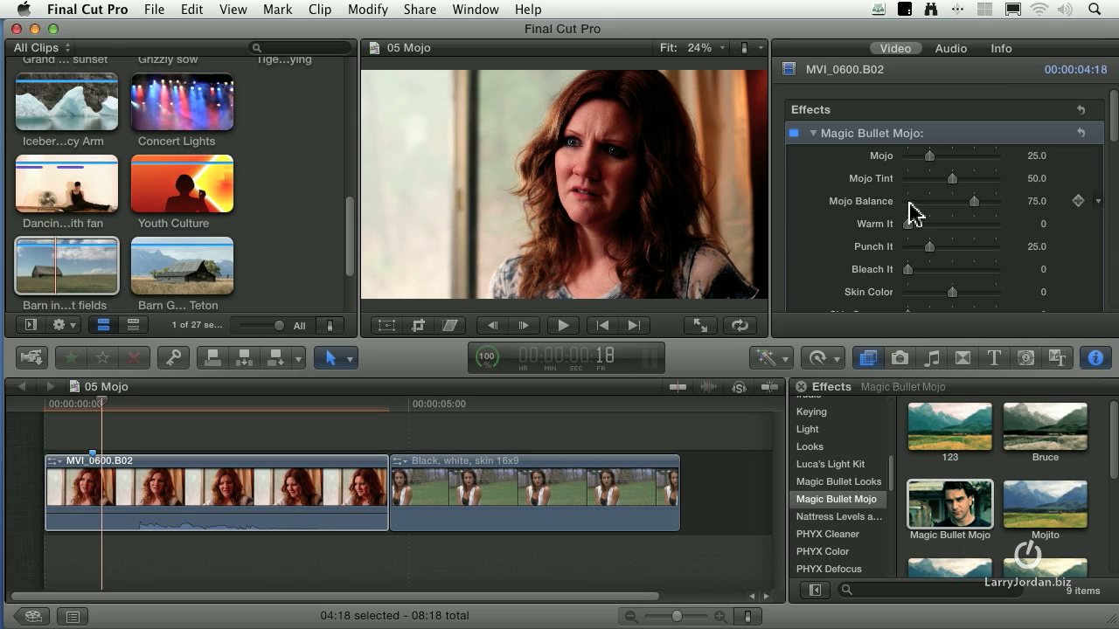
left_click(794, 133)
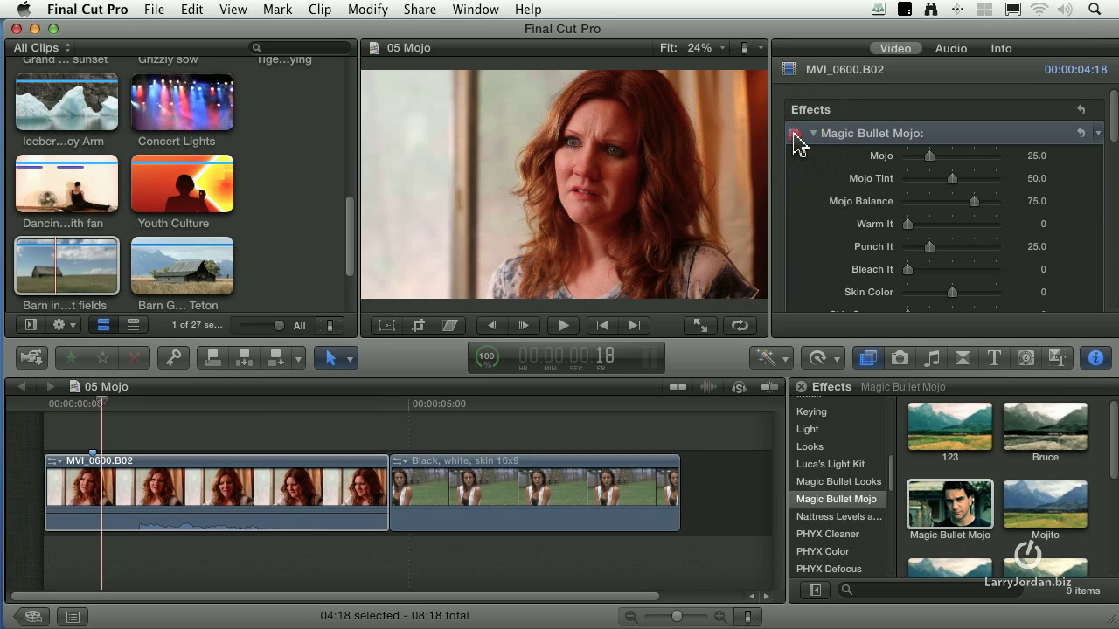
left_click(793, 134)
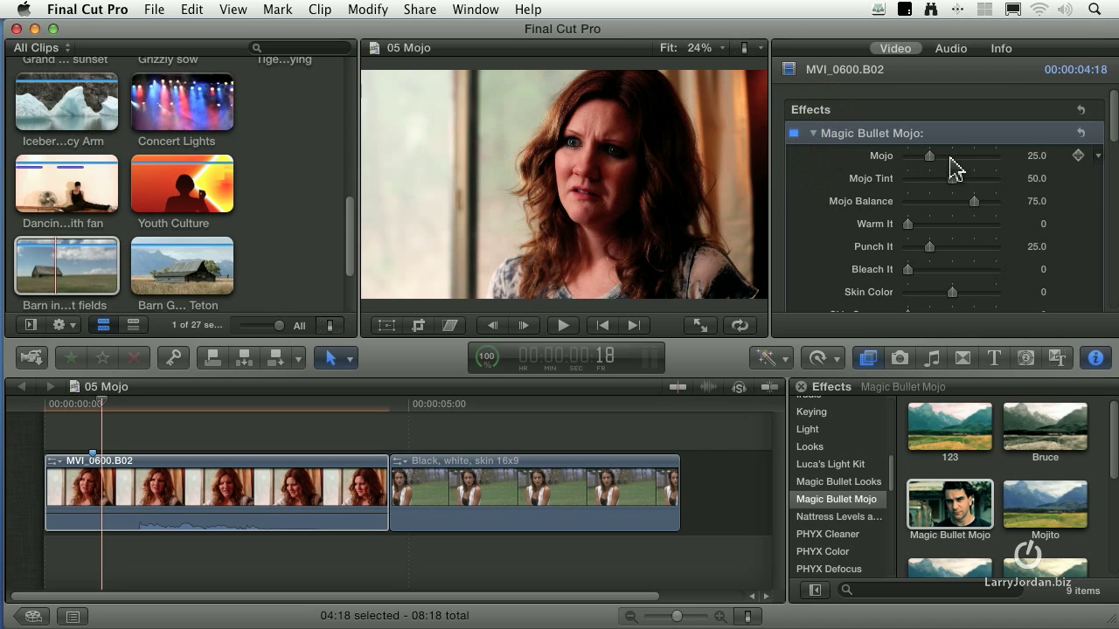
Step: Set the Mojo sliders to Mojo 17, Punch It 47 and Bleach It 27
mouse_move(930, 157)
left_mouse_down()
mouse_move(962, 157)
mouse_move(925, 161)
left_mouse_up()
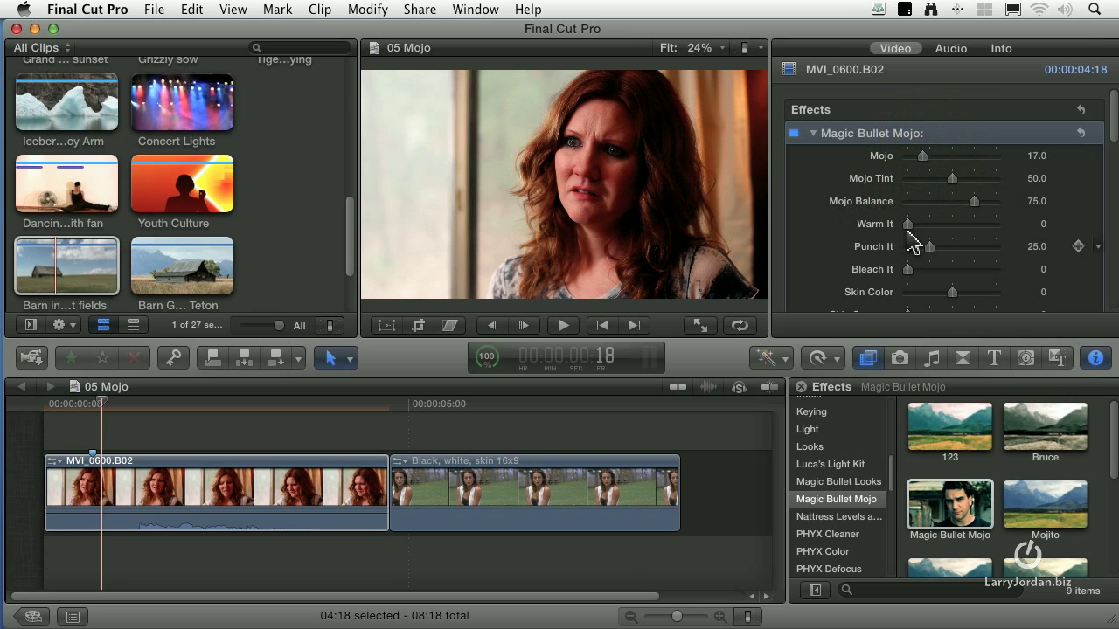
left_click_drag(908, 225, 949, 250)
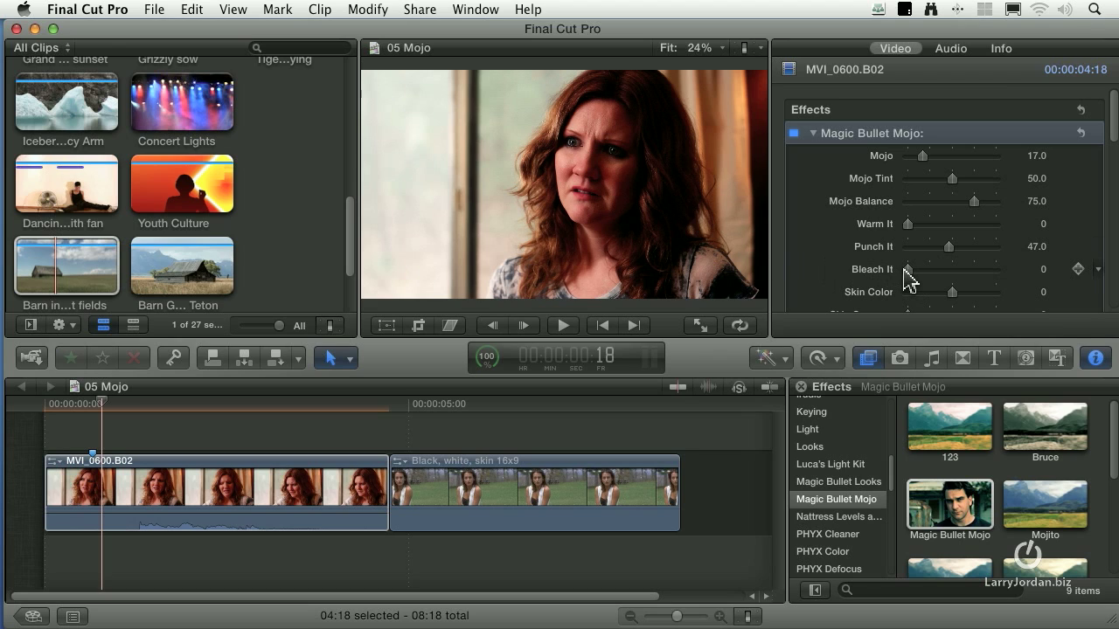
left_click_drag(906, 269, 933, 273)
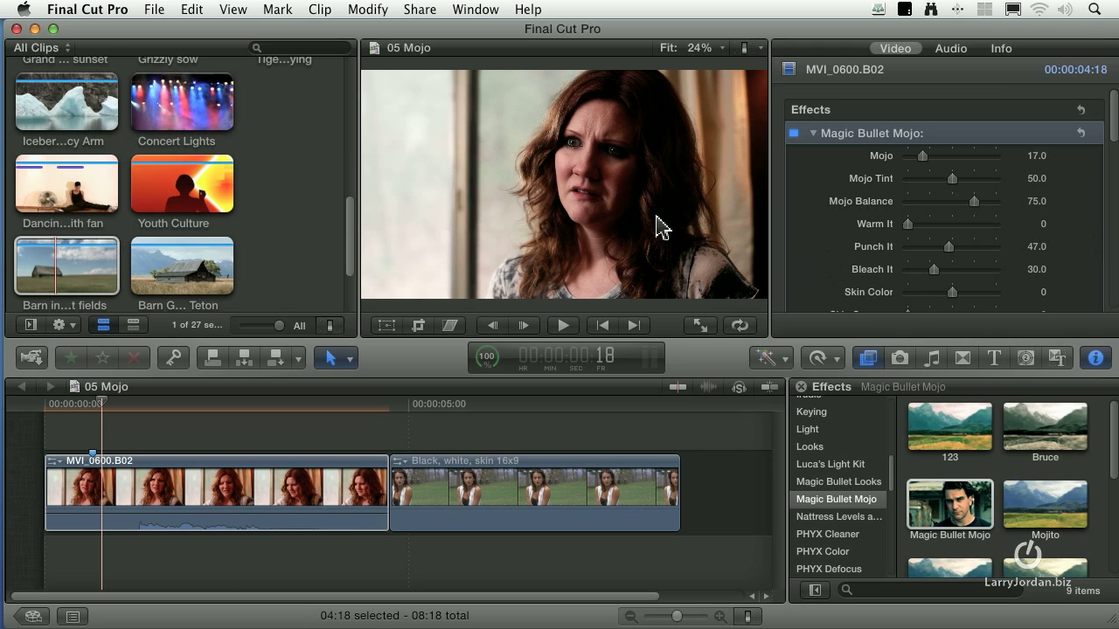
left_click_drag(934, 271, 930, 278)
scroll(813, 237, "down", 2)
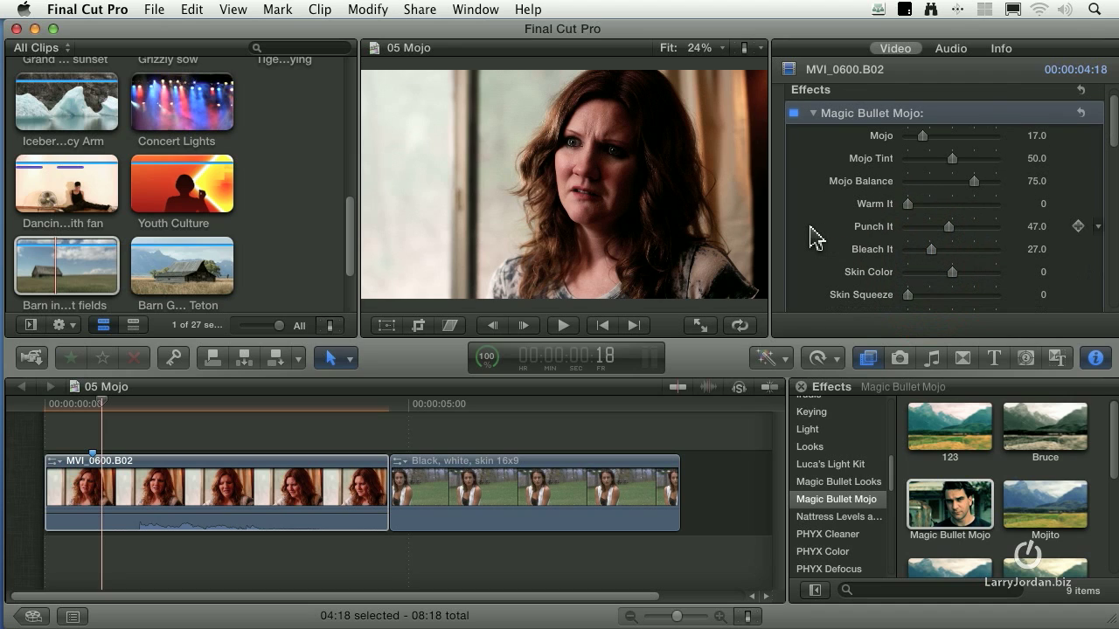
left_click(794, 113)
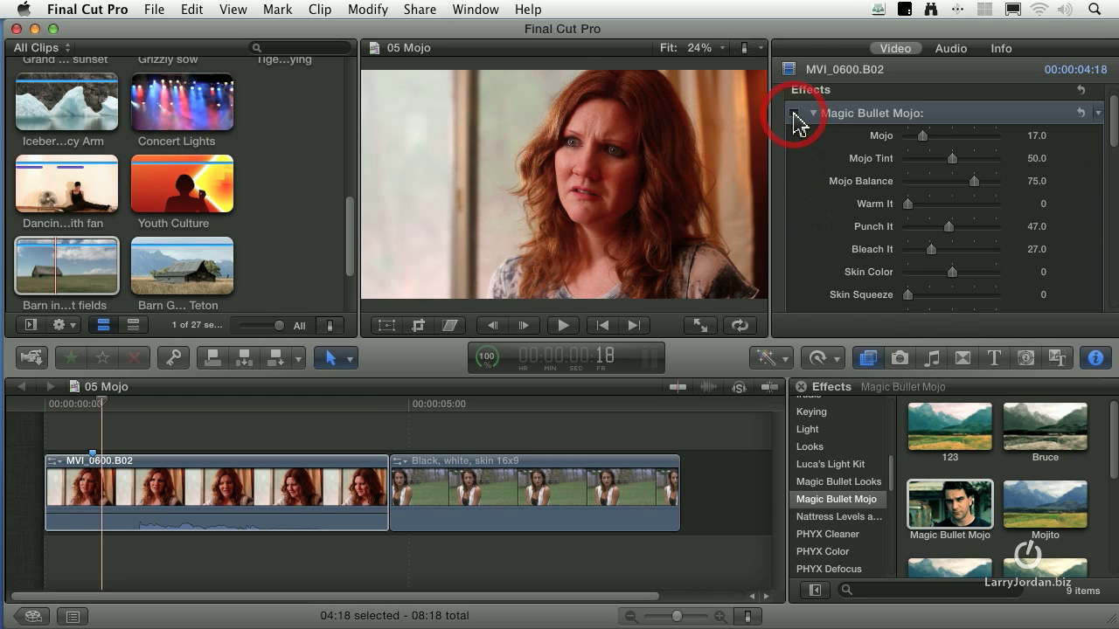
left_click(794, 114)
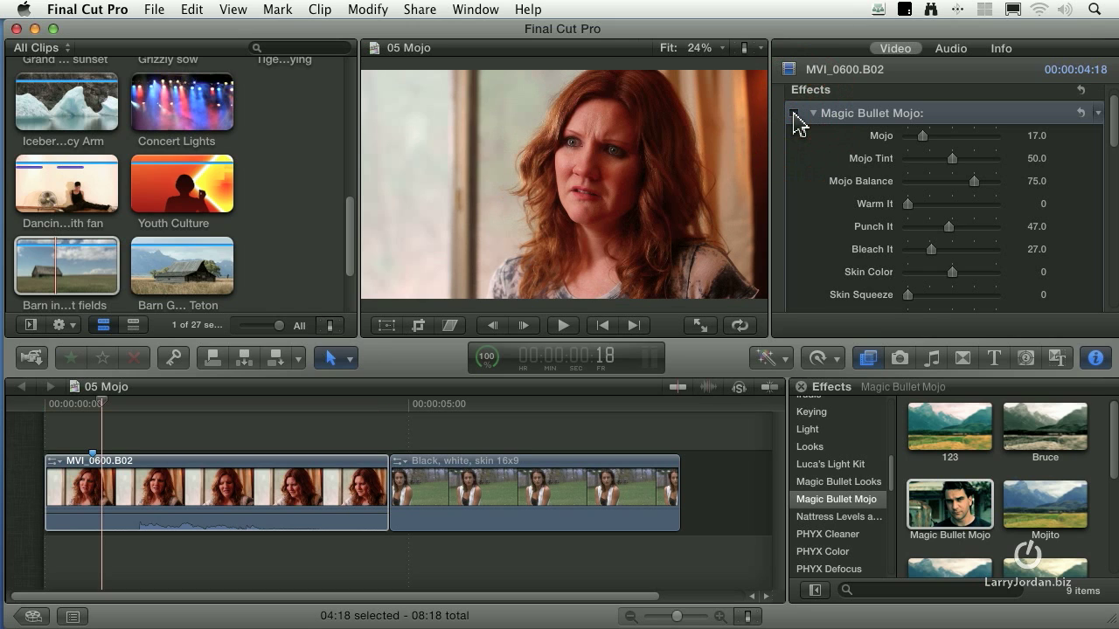
left_click(794, 113)
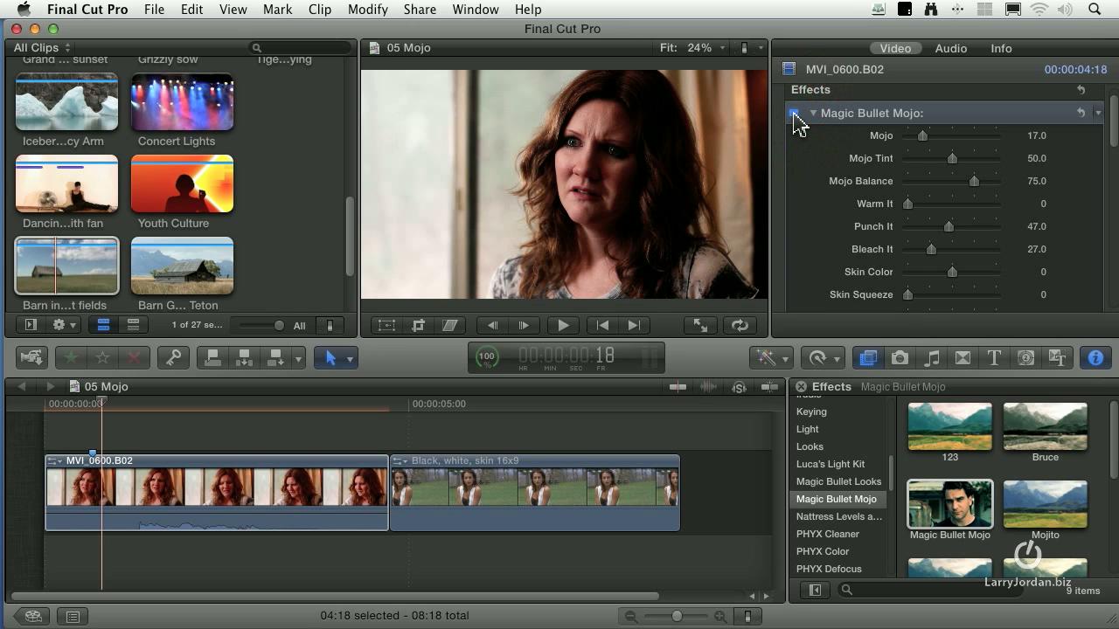
left_click(795, 114)
left_click(794, 114)
scroll(831, 218, "down", 3)
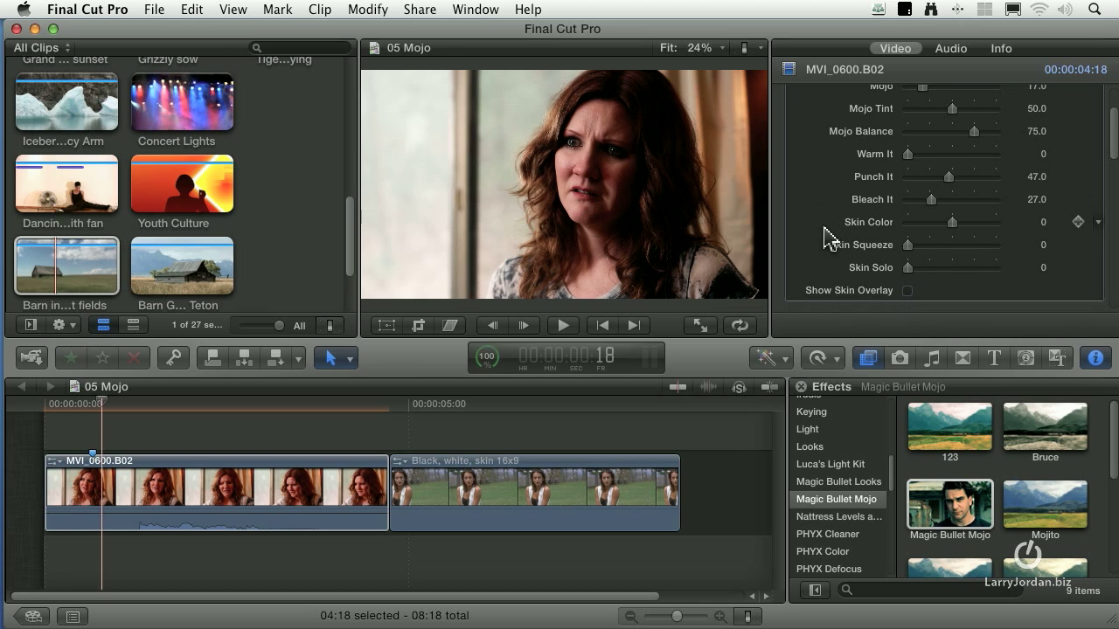
scroll(815, 229, "down", 3)
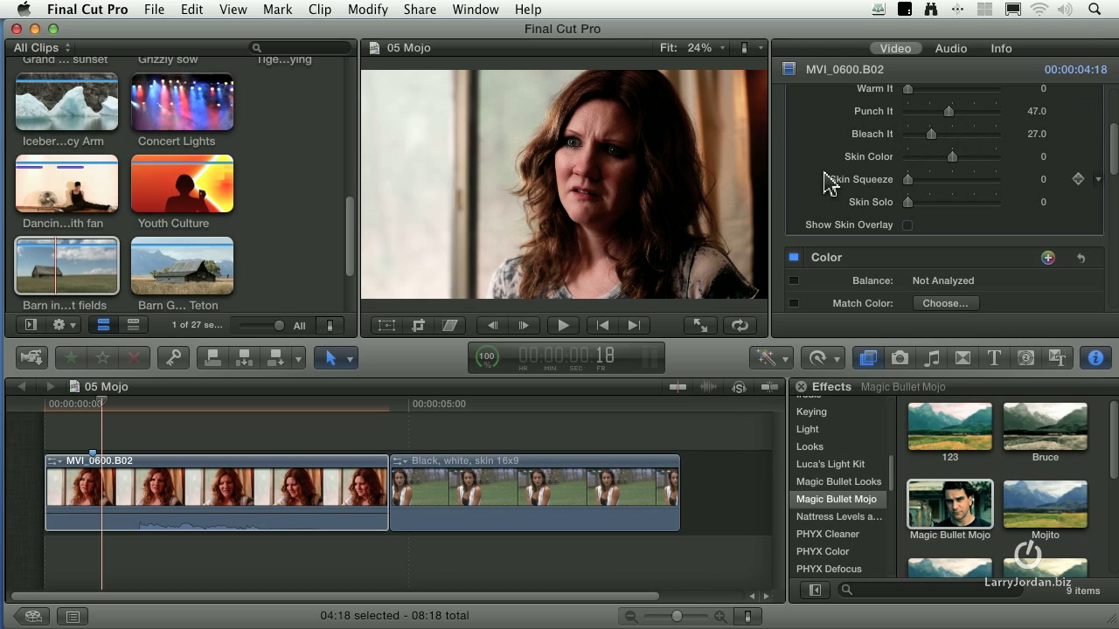
Step: Apply Magic Bullet Mojo to the Black, white, skin 16x9 clip and toggle it to compare
left_click(535, 407)
left_click(531, 498)
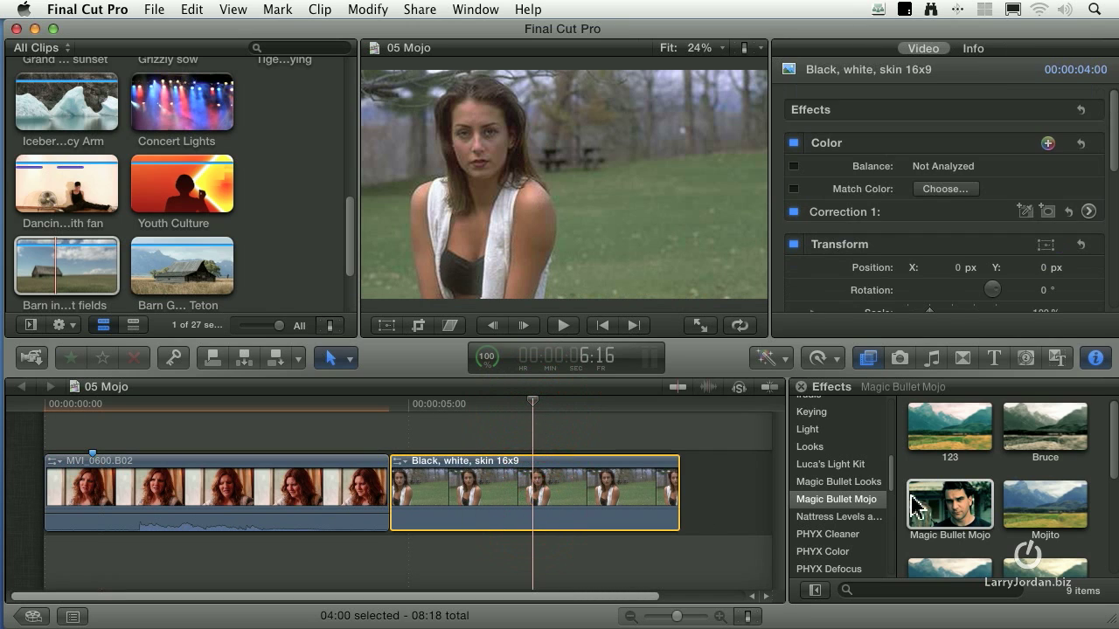
left_click(953, 507)
left_click_drag(955, 509, 611, 388)
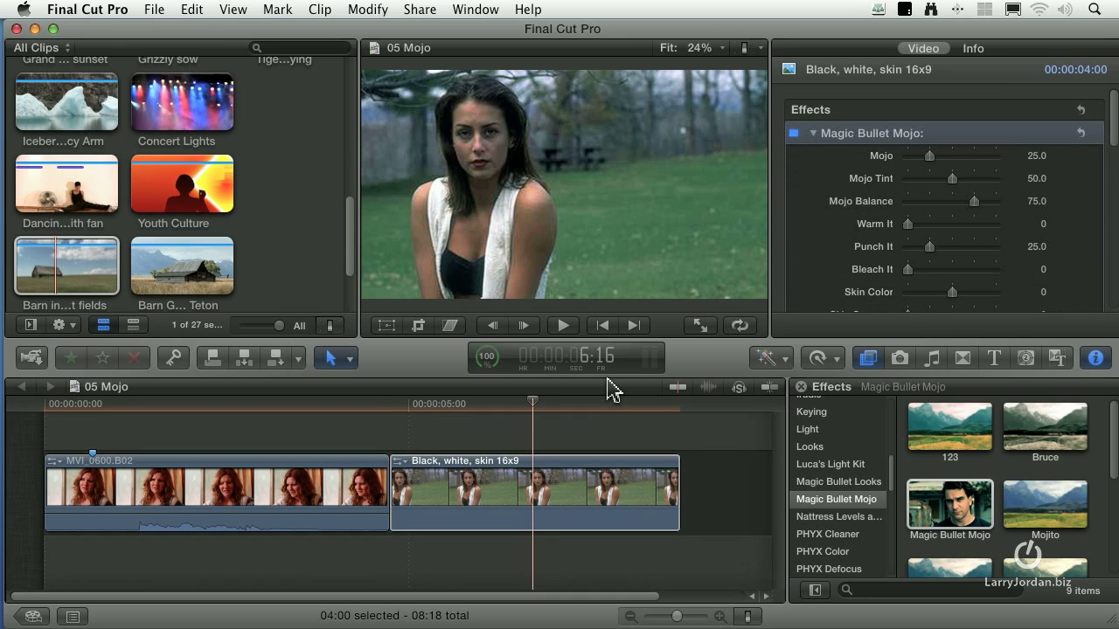
mouse_move(877, 250)
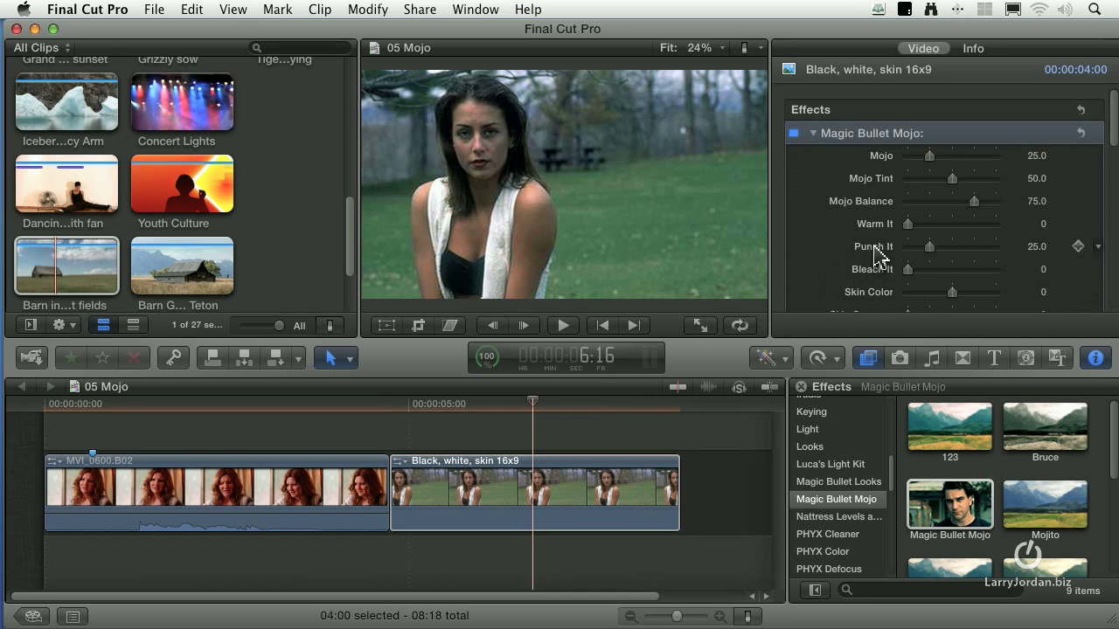
left_click(793, 133)
left_click(794, 133)
left_click(794, 133)
left_click(794, 133)
Step: Set the Mojo sliders to Mojo Tint 22, Warm It 35 and Bleach It 41
left_click_drag(952, 179, 928, 186)
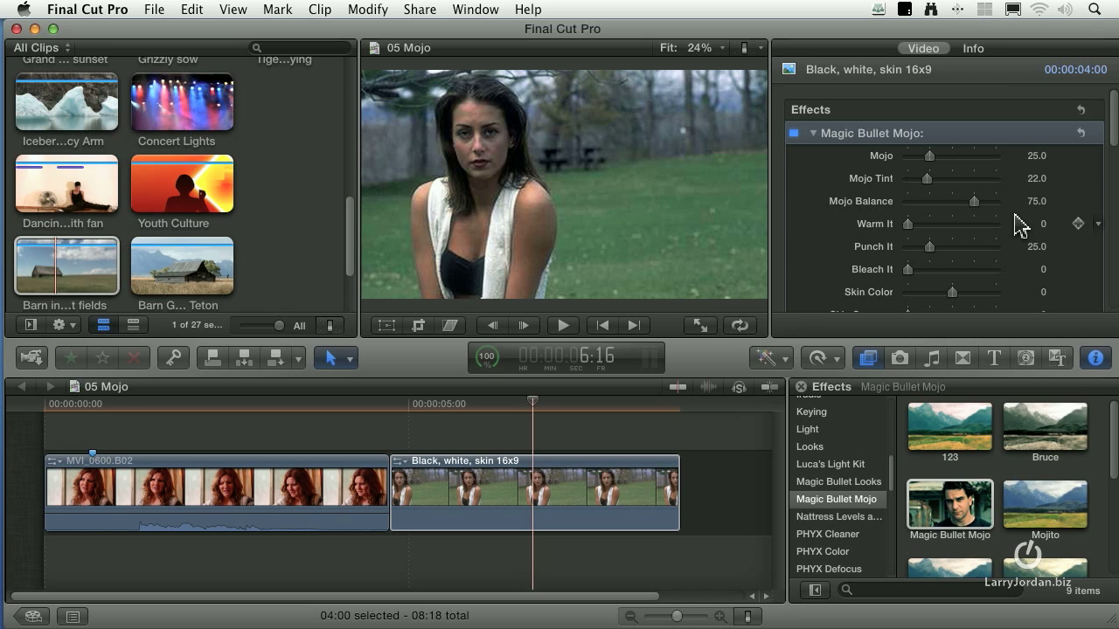
left_click_drag(909, 224, 948, 272)
left_click(942, 270)
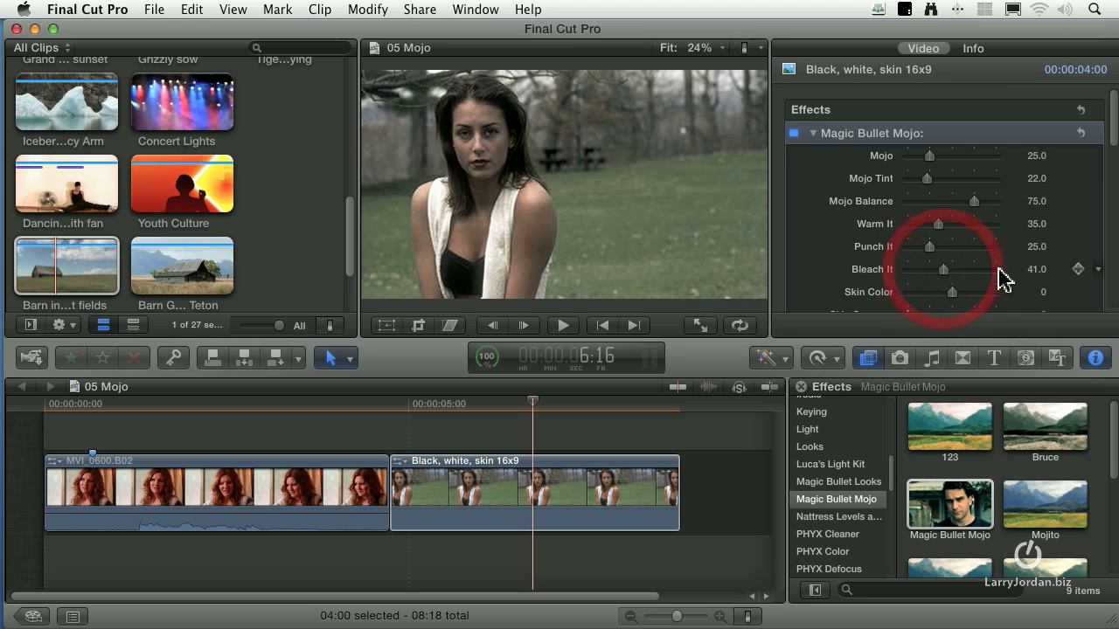
left_click(945, 273)
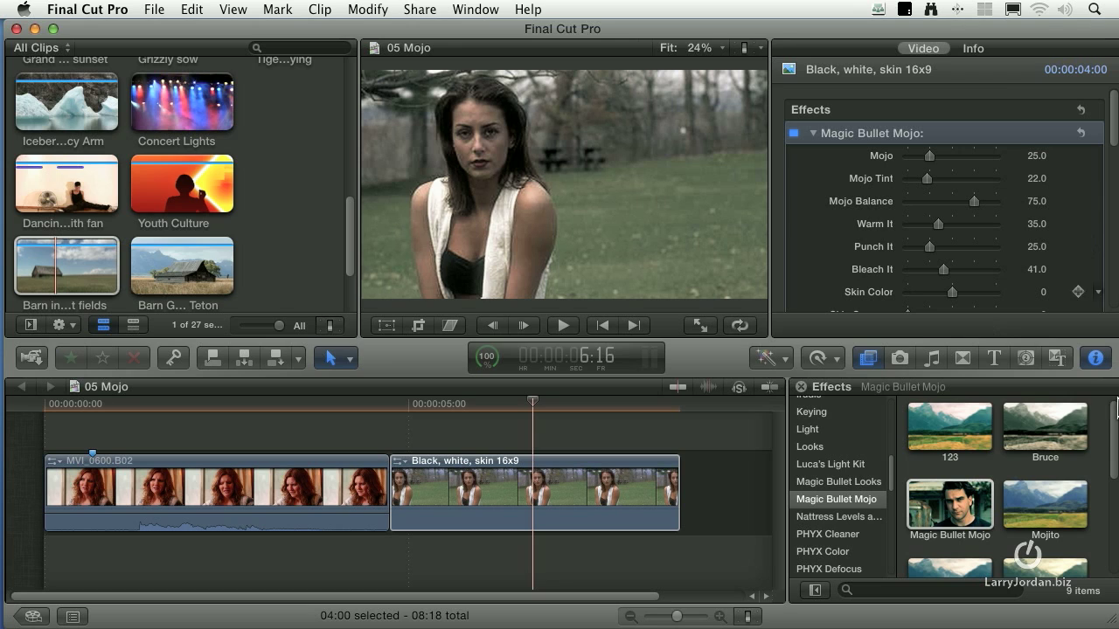
left_click_drag(1114, 442, 1112, 415)
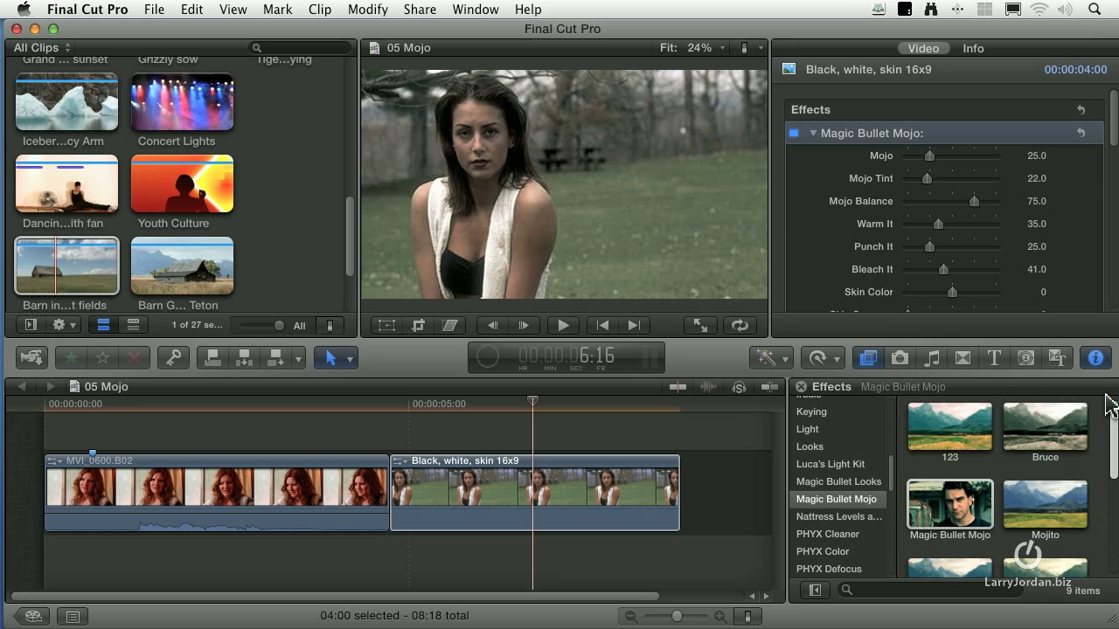
Step: Preview the Magic Bullet Mojo effect in the viewer from its effects browser thumbnail
left_click(949, 523)
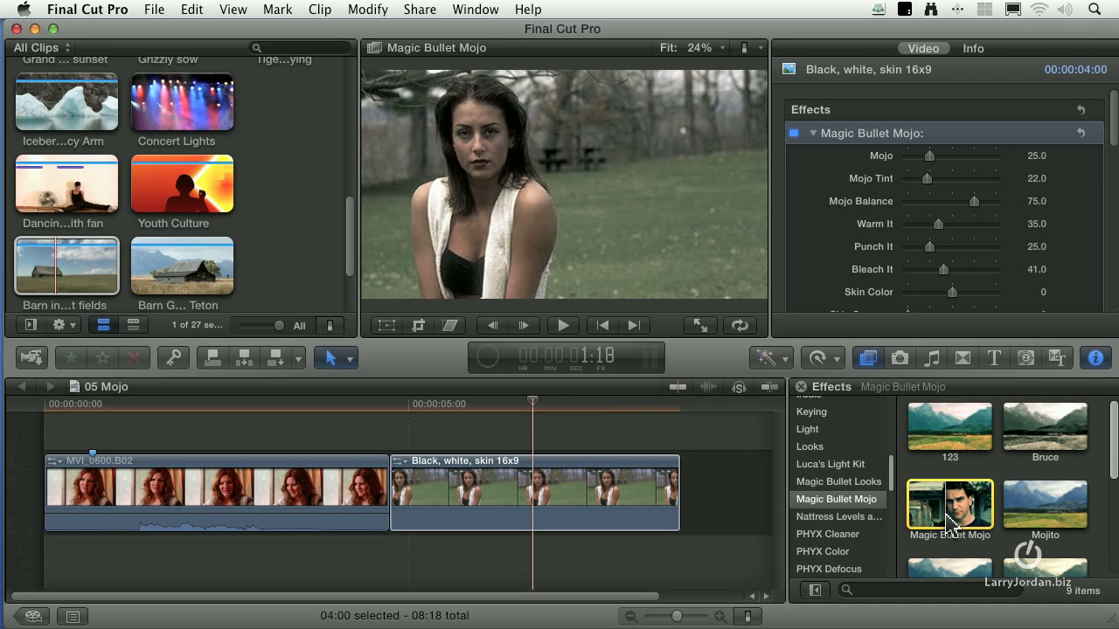